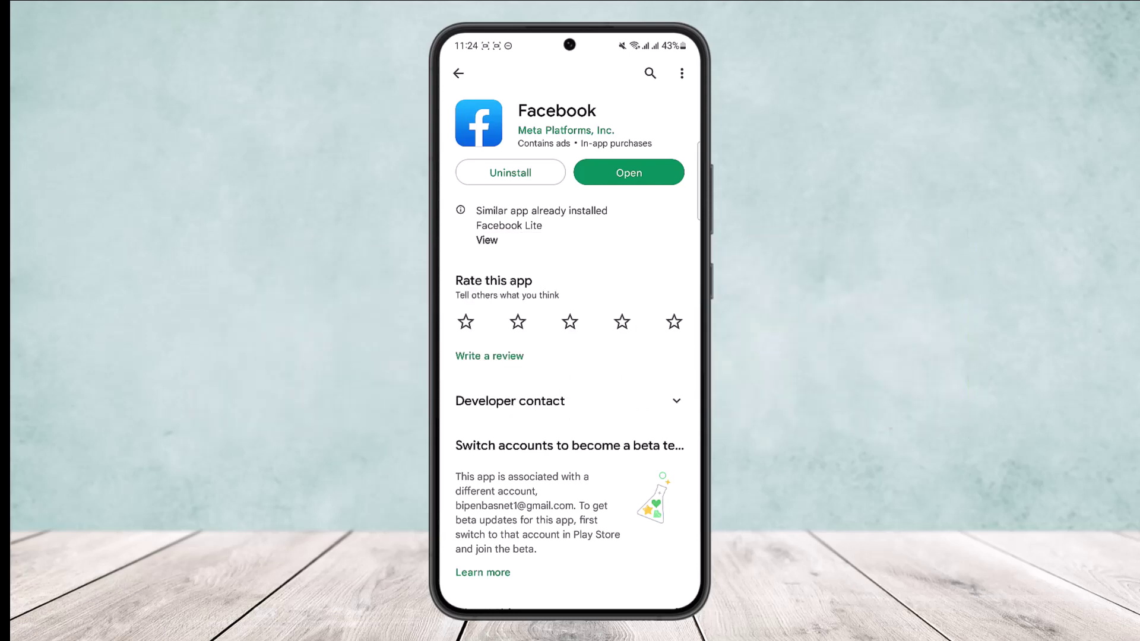
Step: Launch Facebook from its Google Play Store listing
left_click(629, 172)
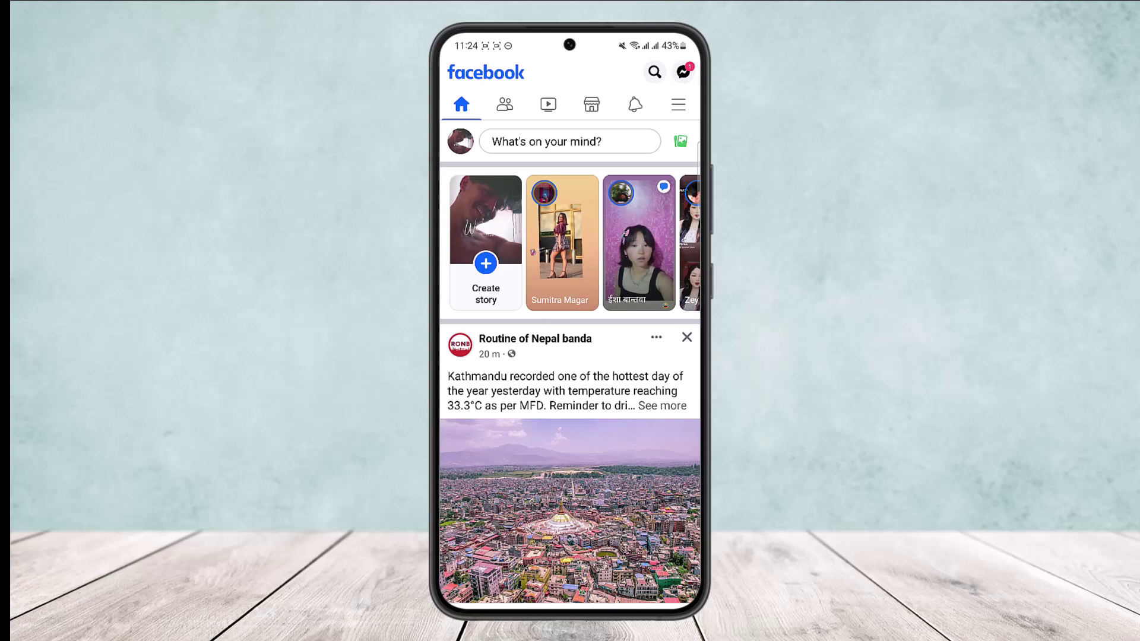
Step: Write a short test post and save it as a draft instead of publishing
left_click(570, 141)
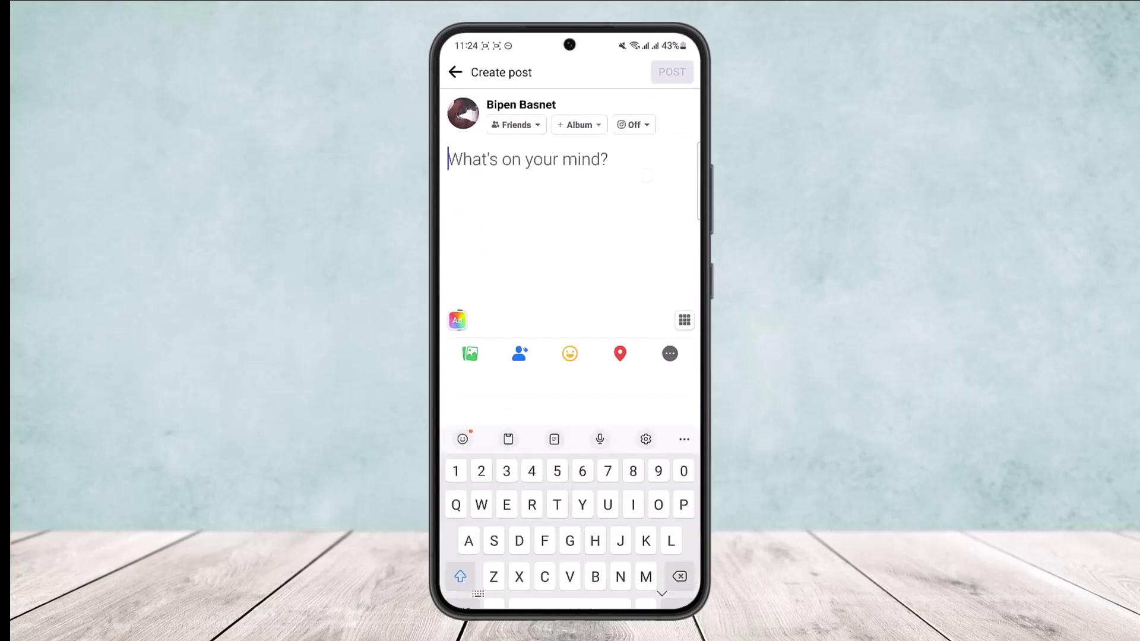
type("Gzjfif")
left_click_drag(698, 240, 670, 240)
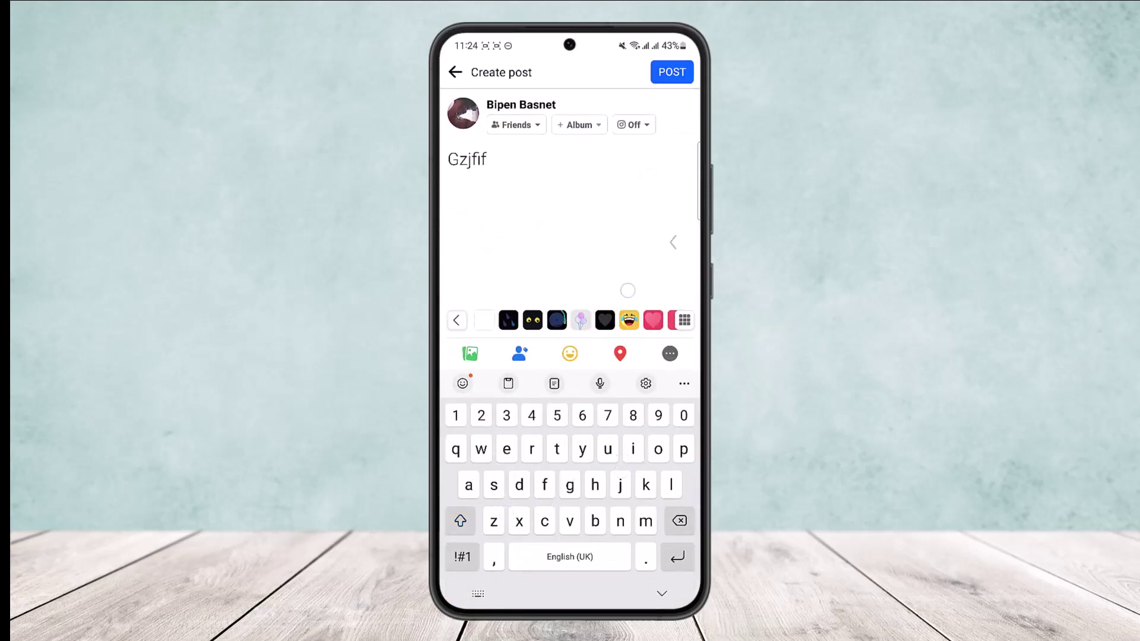
left_click(455, 72)
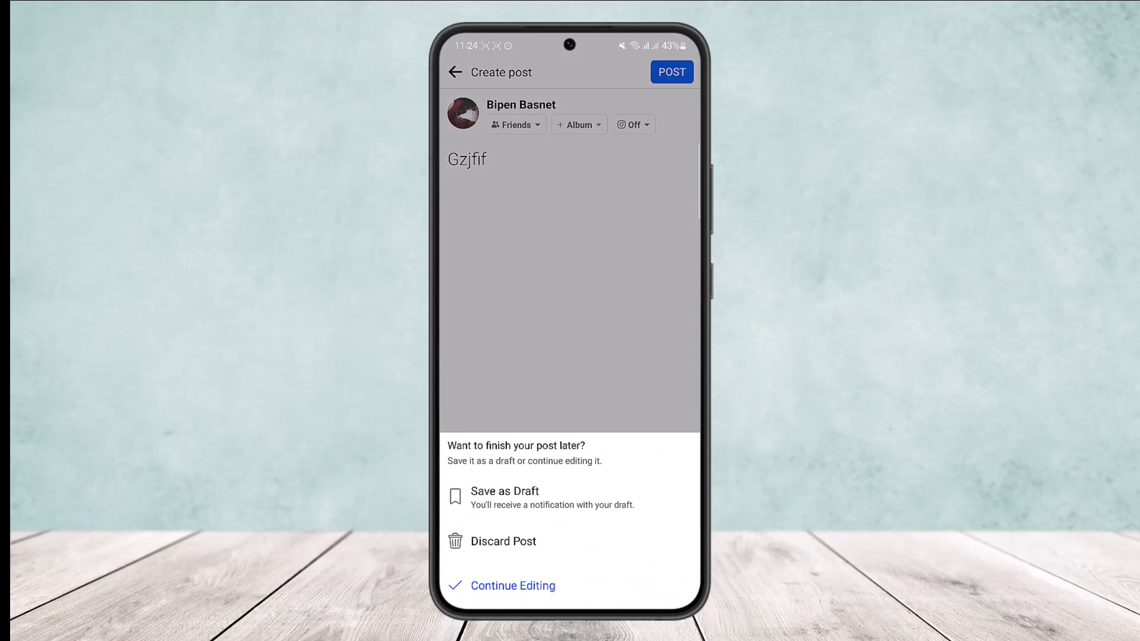
left_click(627, 498)
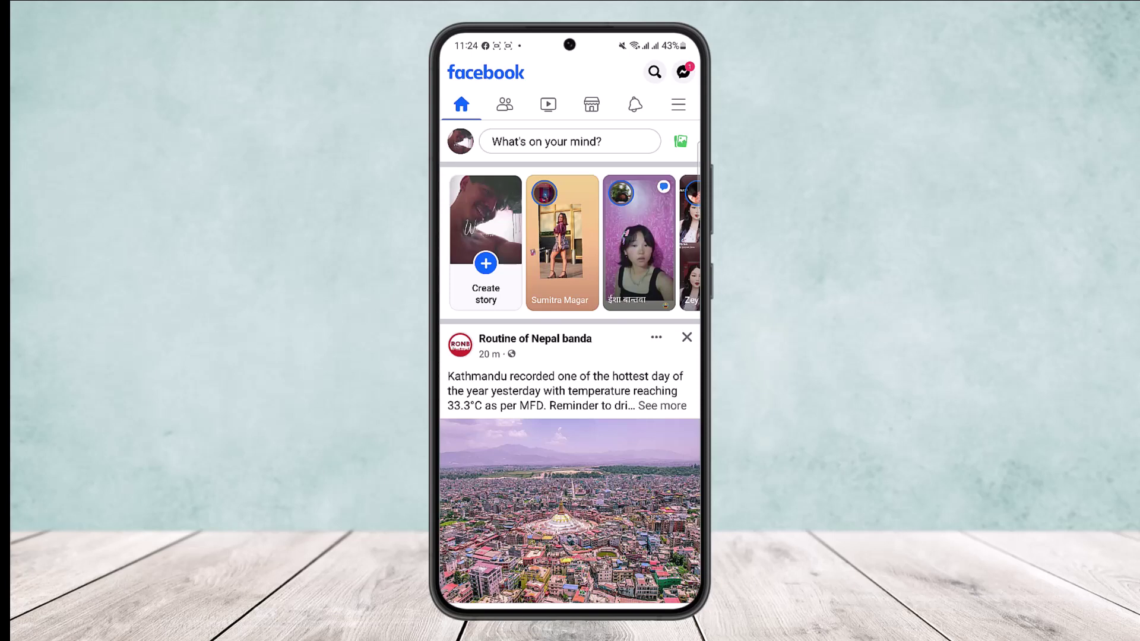
Step: Pull down notifications and expand Facebook's 'Your draft has been saved' notification
left_click_drag(570, 40, 570, 401)
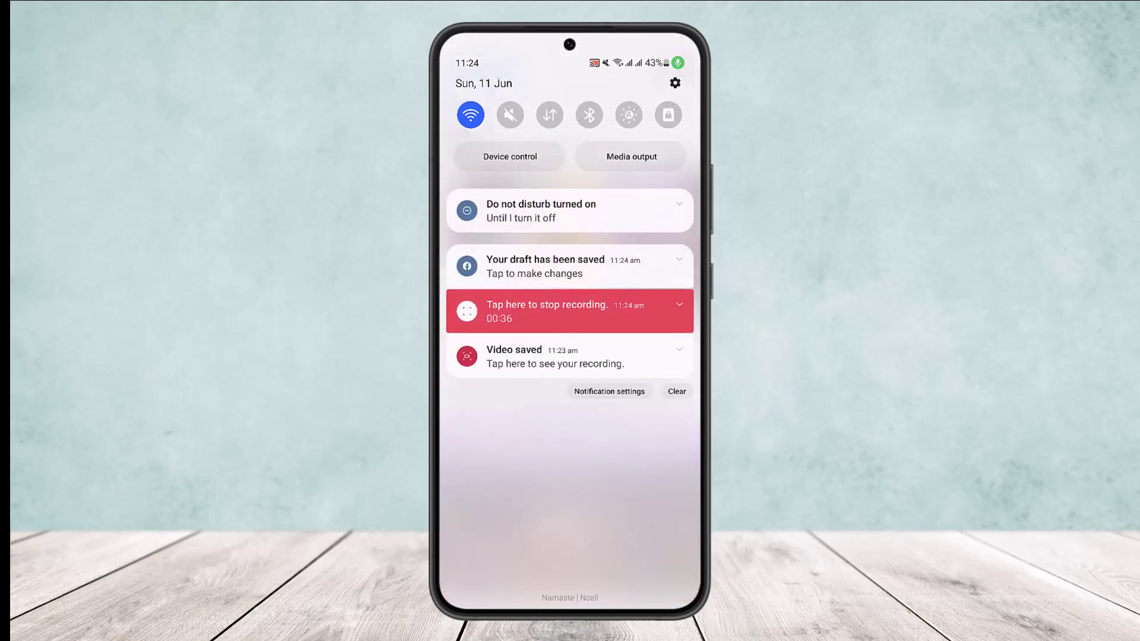
left_click_drag(579, 267, 590, 331)
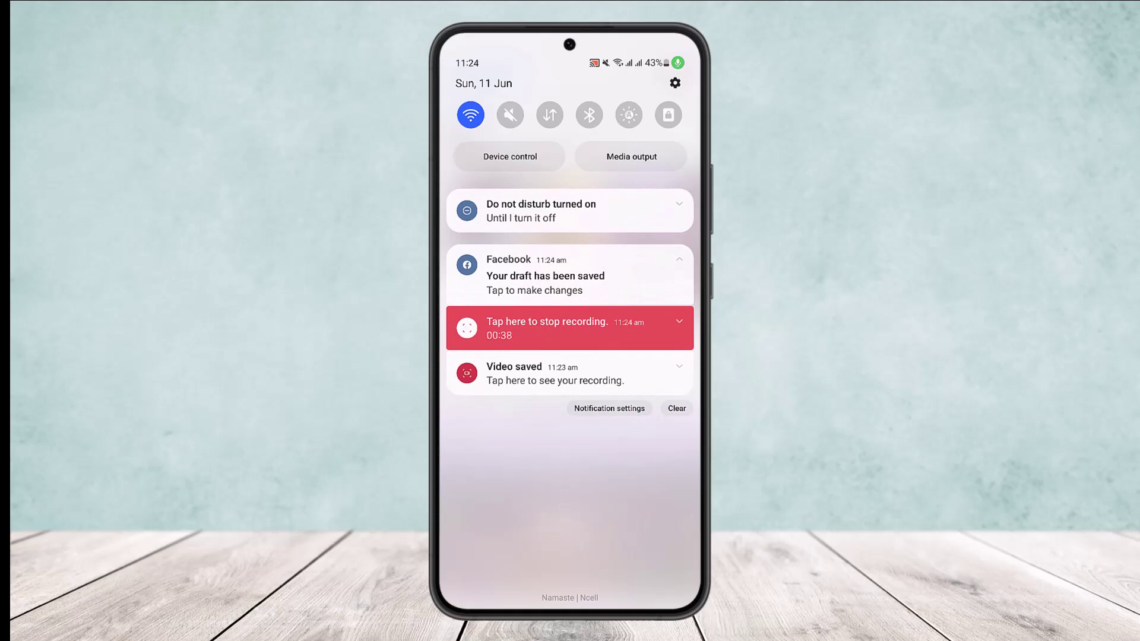
Step: Open the Your posts drafts list from the draft-saved notification
left_click(545, 276)
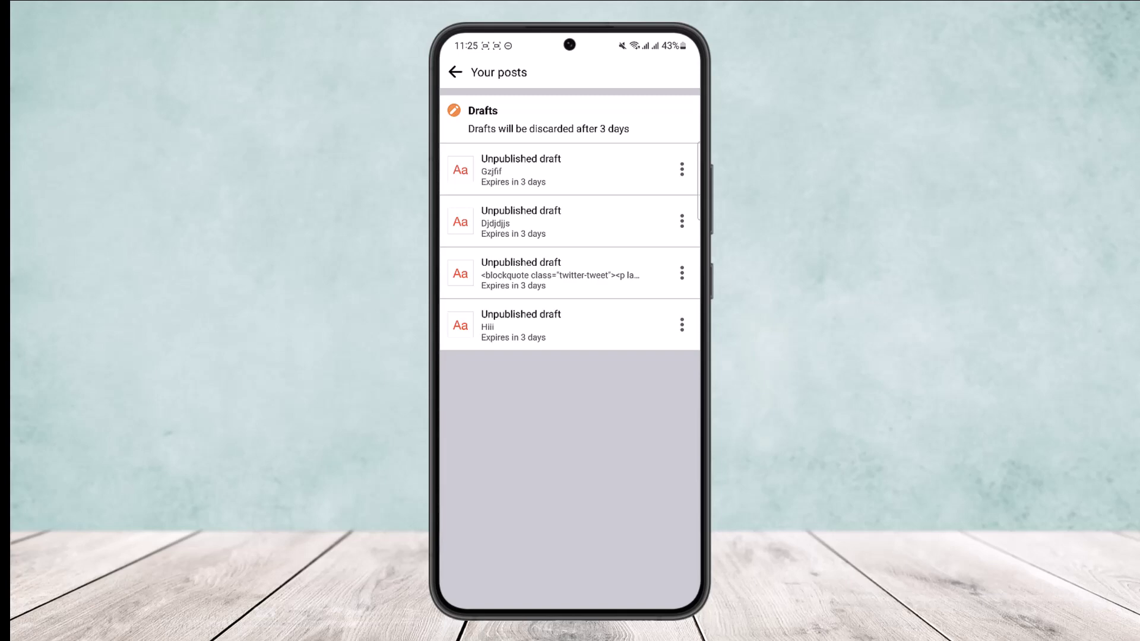
Step: Open the newest draft, Gzjfif, in the composer, then return to the drafts list
left_click(681, 169)
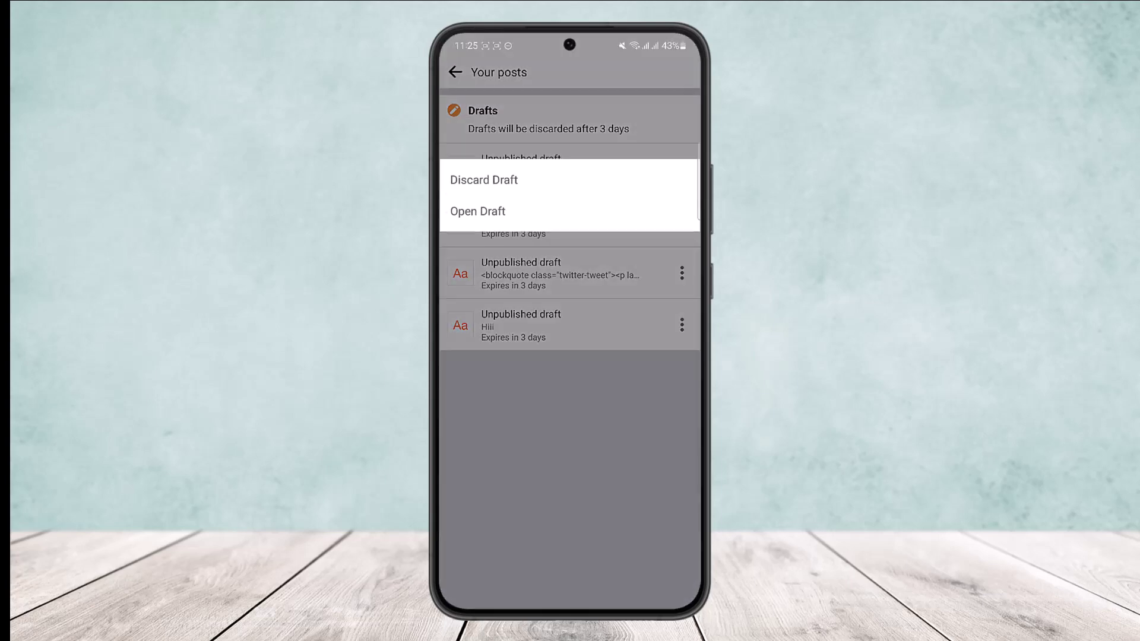
left_click(547, 212)
left_click(580, 176)
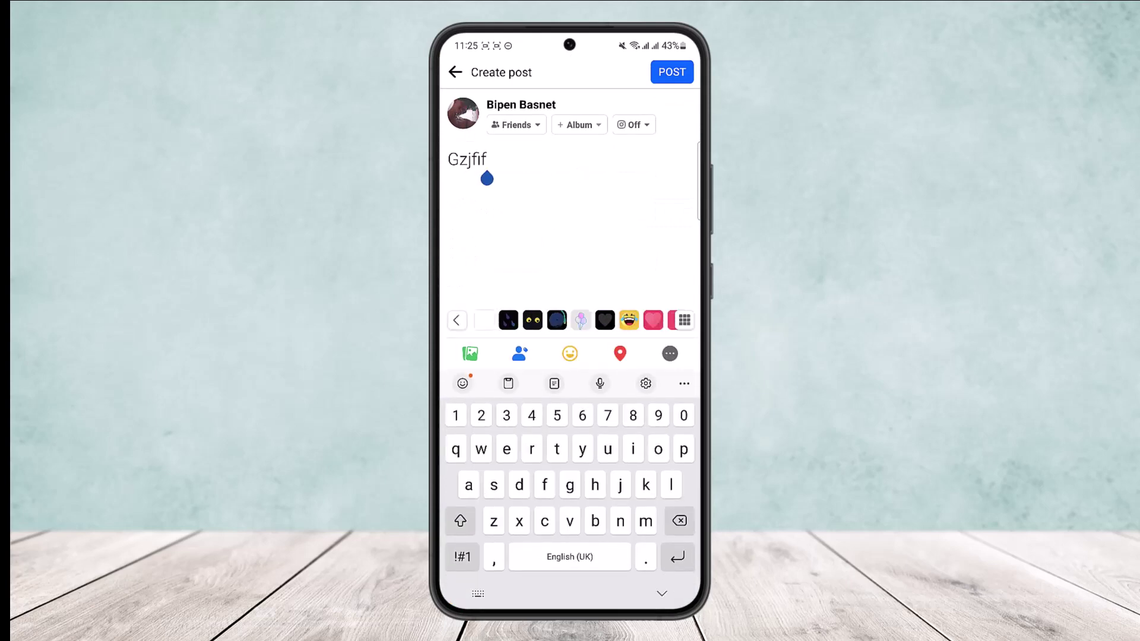
left_click(456, 72)
Step: Discard the Gzjfif draft, leaving three unpublished drafts
left_click(682, 169)
left_click(480, 179)
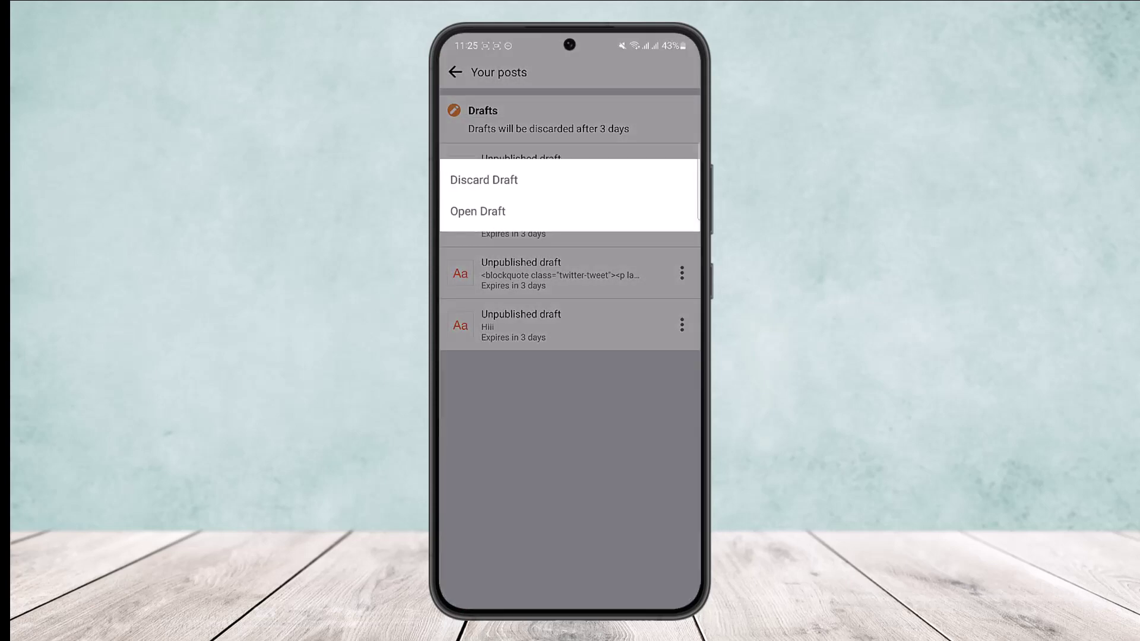
left_click(646, 349)
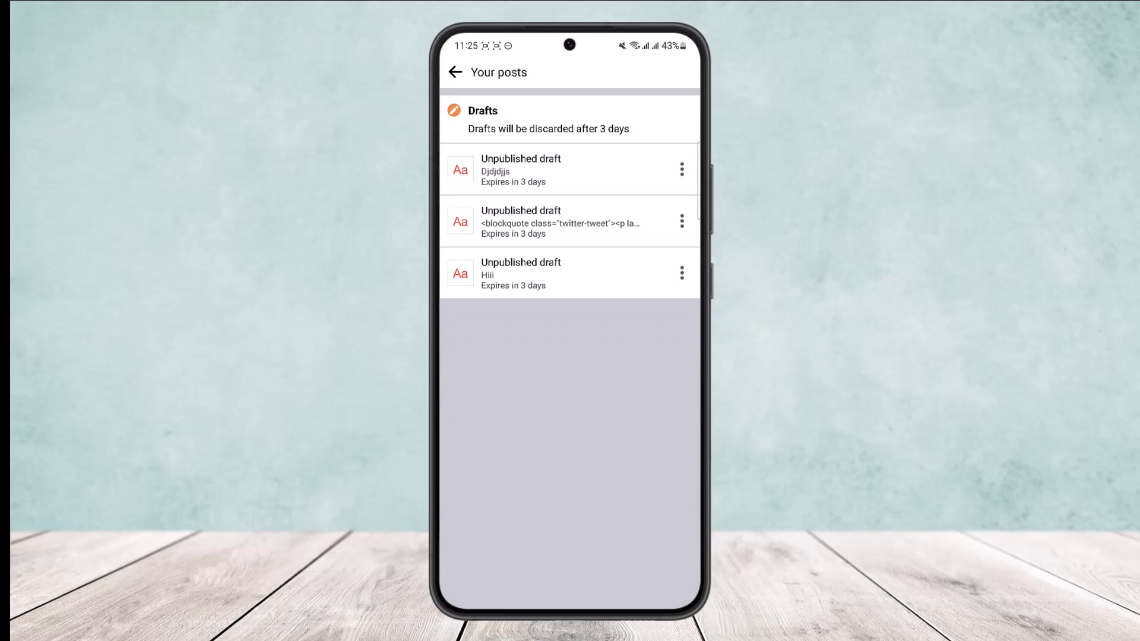
Step: Return to the Facebook feed, then switch to the Play Store listing via recent apps
left_click(456, 72)
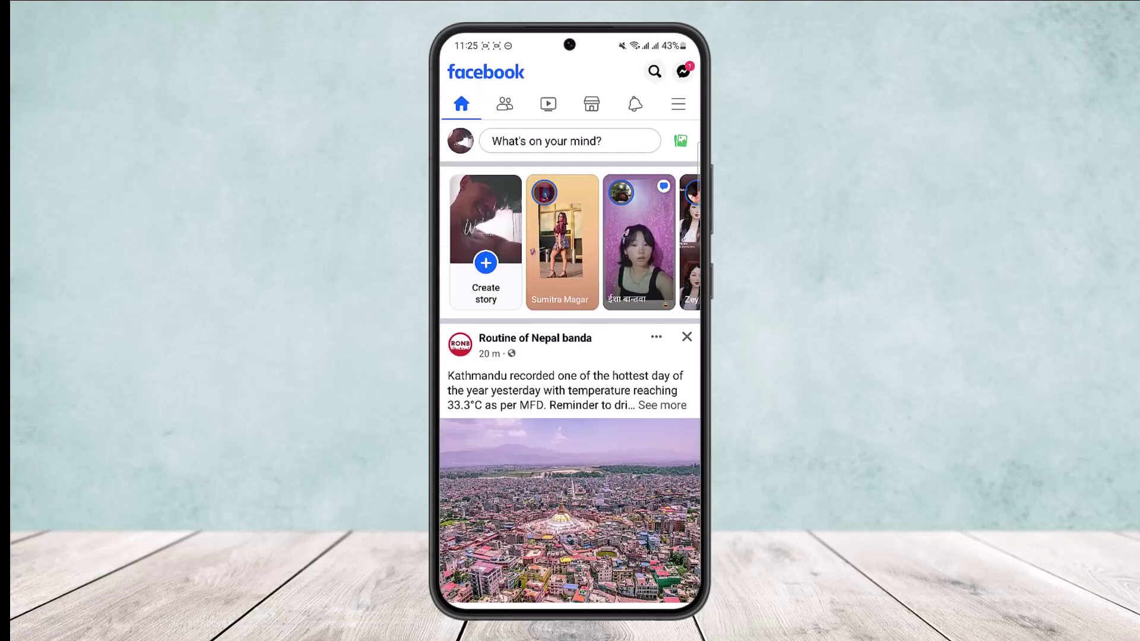
left_click_drag(570, 609, 570, 445)
mouse_move(624, 312)
left_mouse_down()
mouse_move(498, 311)
mouse_move(642, 312)
left_mouse_up()
left_click(589, 330)
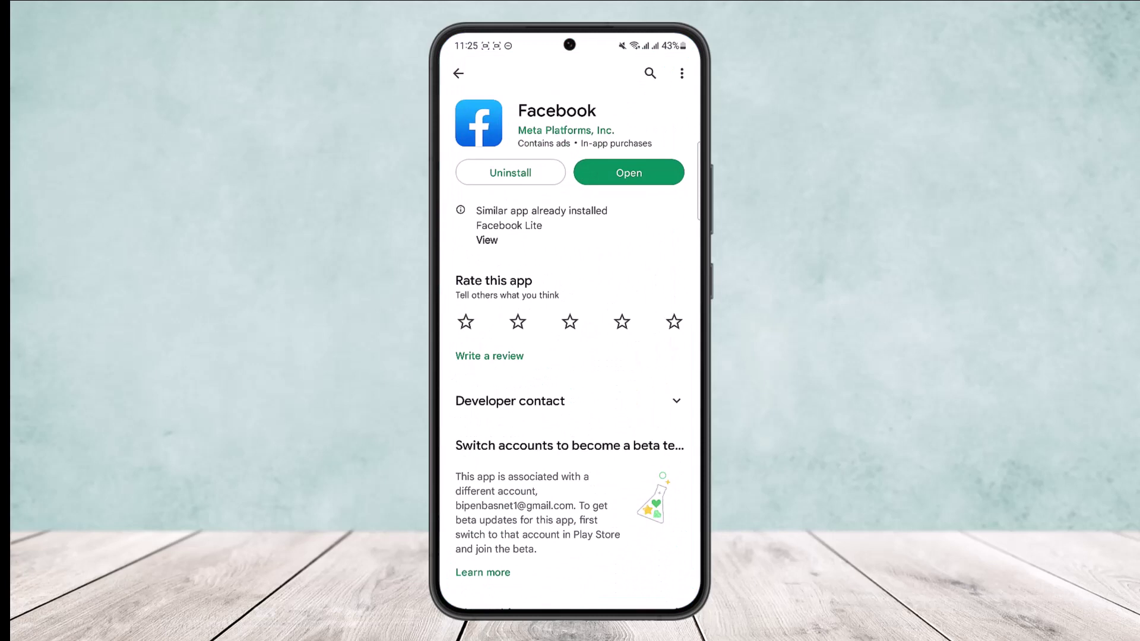